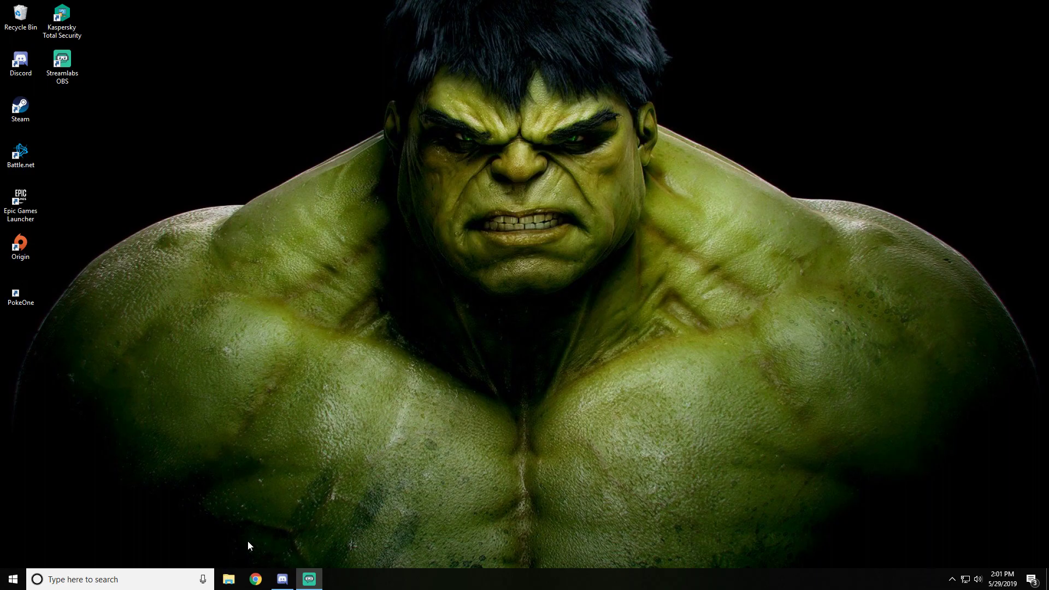
Step: Open File Explorer, go to This PC, and open the connected My S9+ phone
{"action": "left_click", "coordinate": [230, 580]}
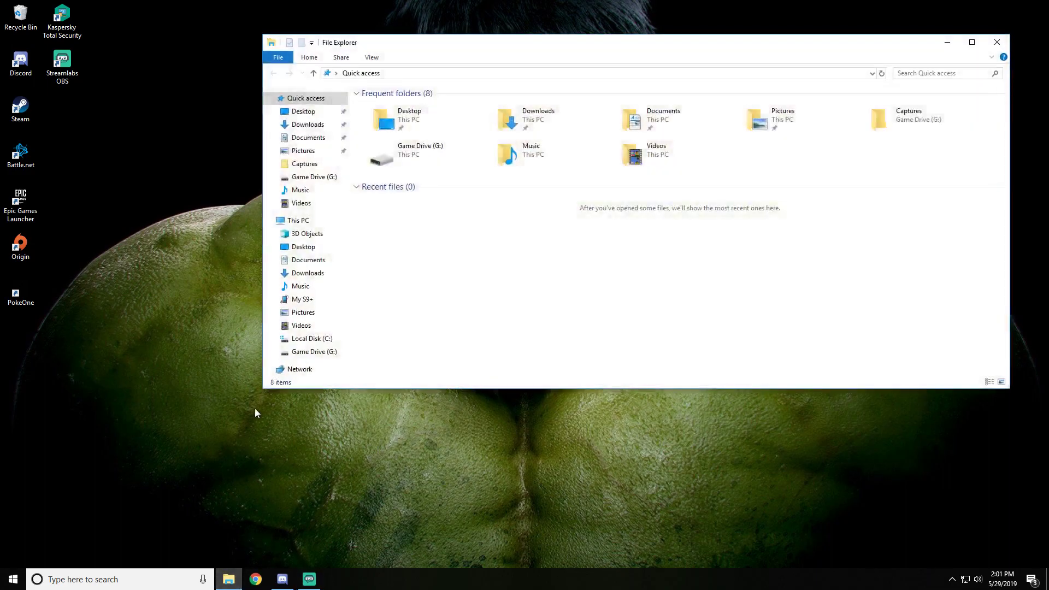
{"action": "left_click_drag", "start_coordinate": [497, 49], "coordinate": [413, 63]}
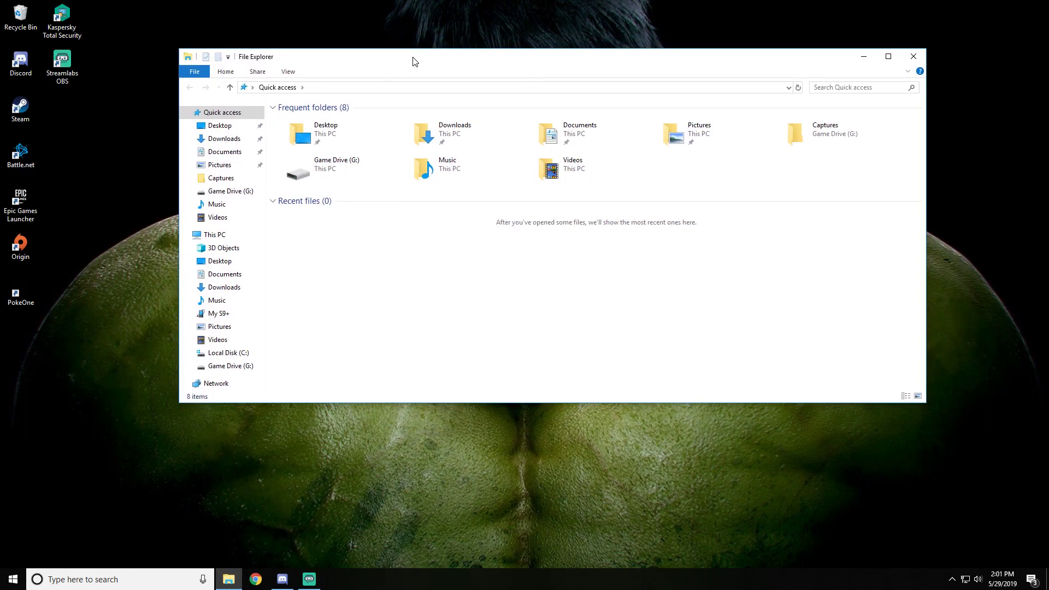
{"action": "left_click", "coordinate": [214, 235]}
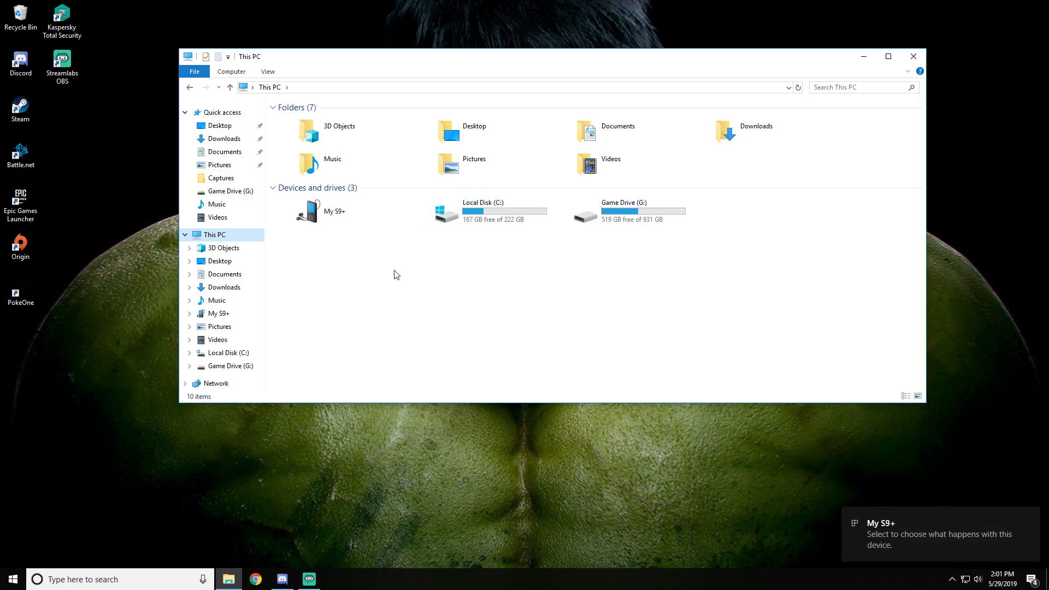
{"action": "double_click", "coordinate": [328, 212]}
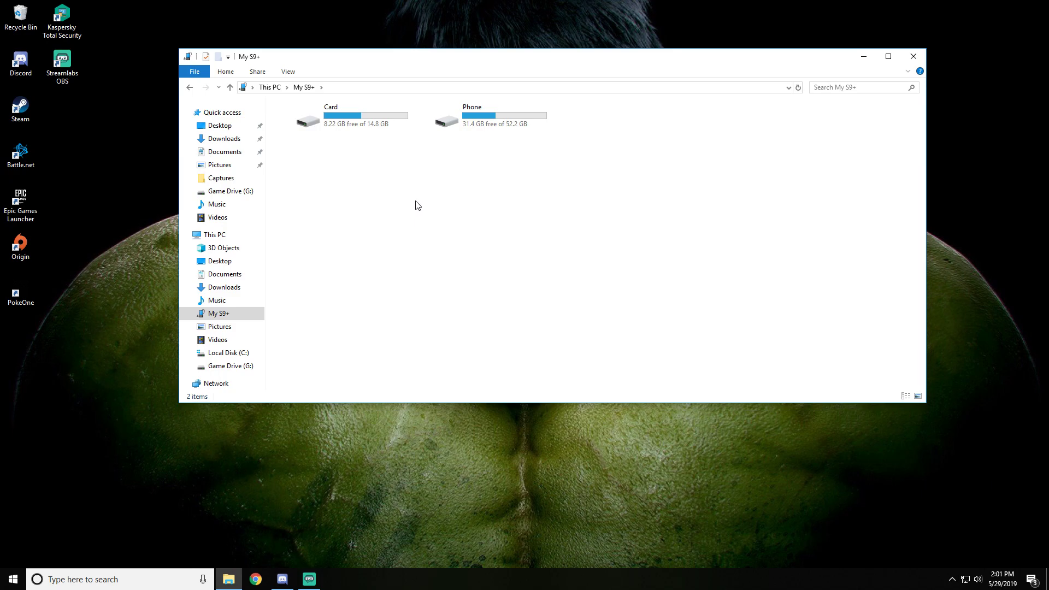
Step: Copy the Install_Win10_10031_12192018 zip from Phone > Download to the desktop, then close Explorer
{"action": "double_click", "coordinate": [480, 124]}
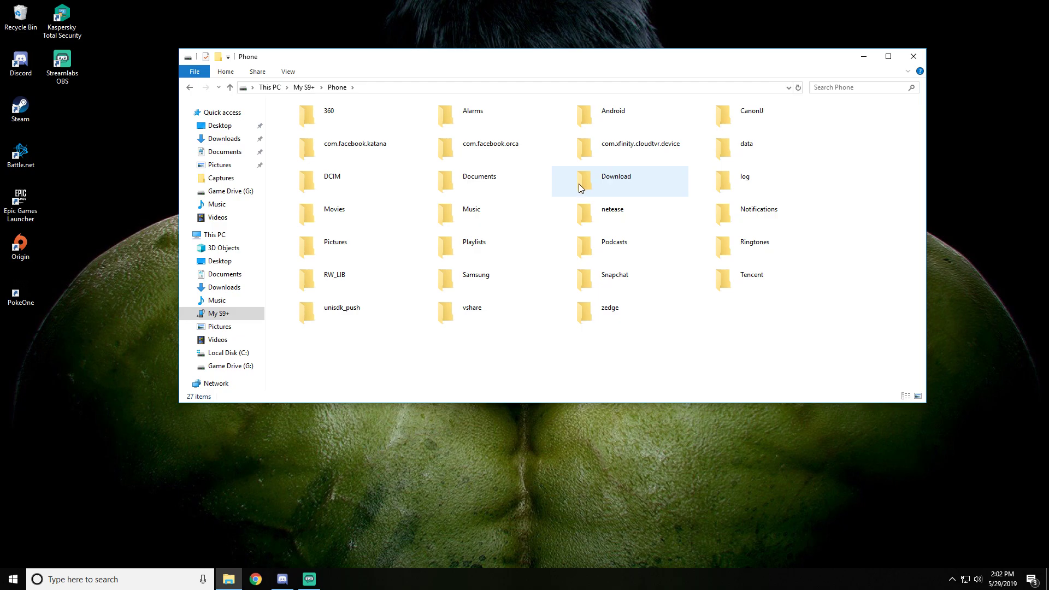
{"action": "double_click", "coordinate": [630, 187]}
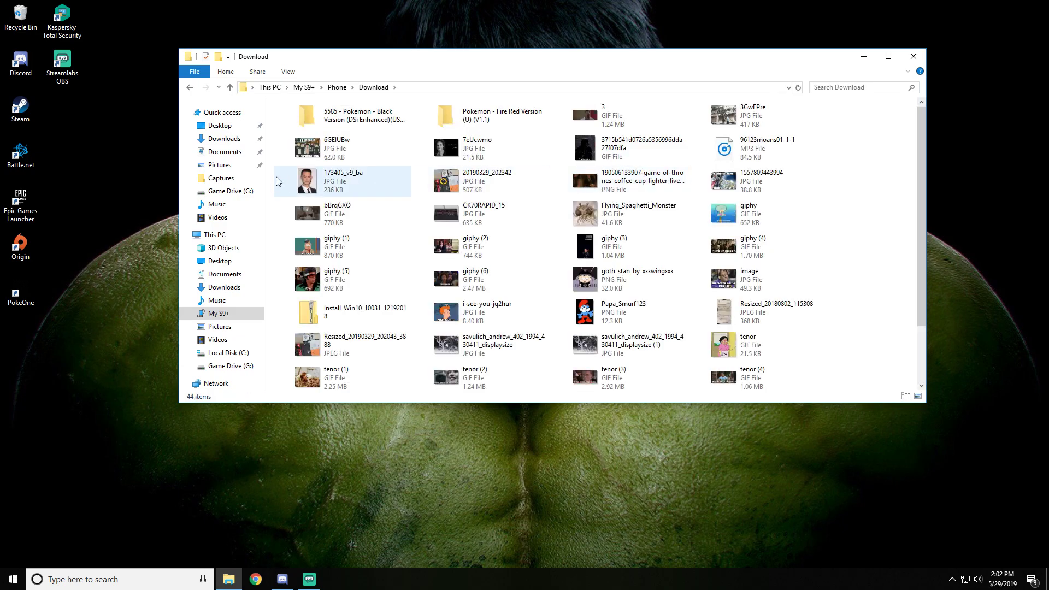
{"action": "scroll", "coordinate": [623, 246], "scroll_direction": "down", "scroll_amount": 2}
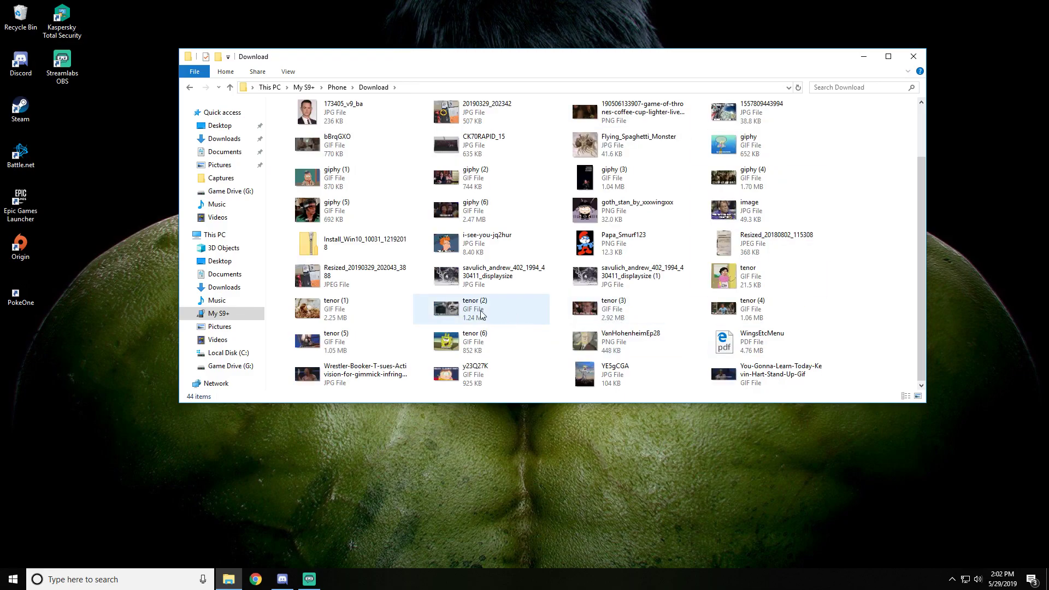
{"action": "scroll", "coordinate": [492, 286], "scroll_direction": "up", "scroll_amount": 2}
{"action": "scroll", "coordinate": [508, 279], "scroll_direction": "down", "scroll_amount": 2}
{"action": "scroll", "coordinate": [515, 266], "scroll_direction": "up", "scroll_amount": 2}
{"action": "scroll", "coordinate": [516, 267], "scroll_direction": "down", "scroll_amount": 2}
{"action": "scroll", "coordinate": [516, 266], "scroll_direction": "up", "scroll_amount": 2}
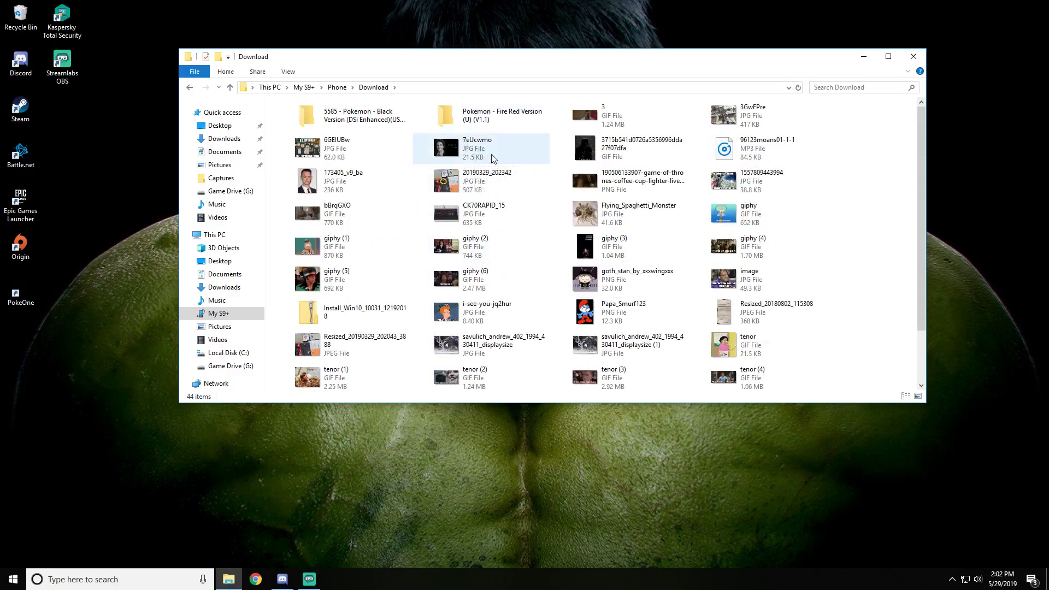
{"action": "scroll", "coordinate": [574, 206], "scroll_direction": "down", "scroll_amount": 2}
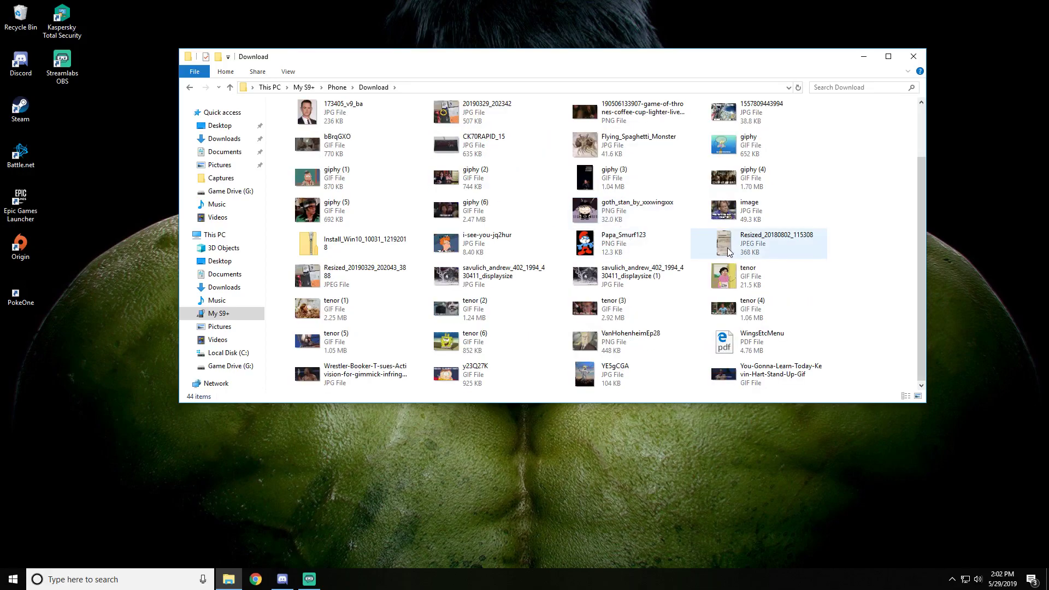
{"action": "scroll", "coordinate": [726, 248], "scroll_direction": "up", "scroll_amount": 2}
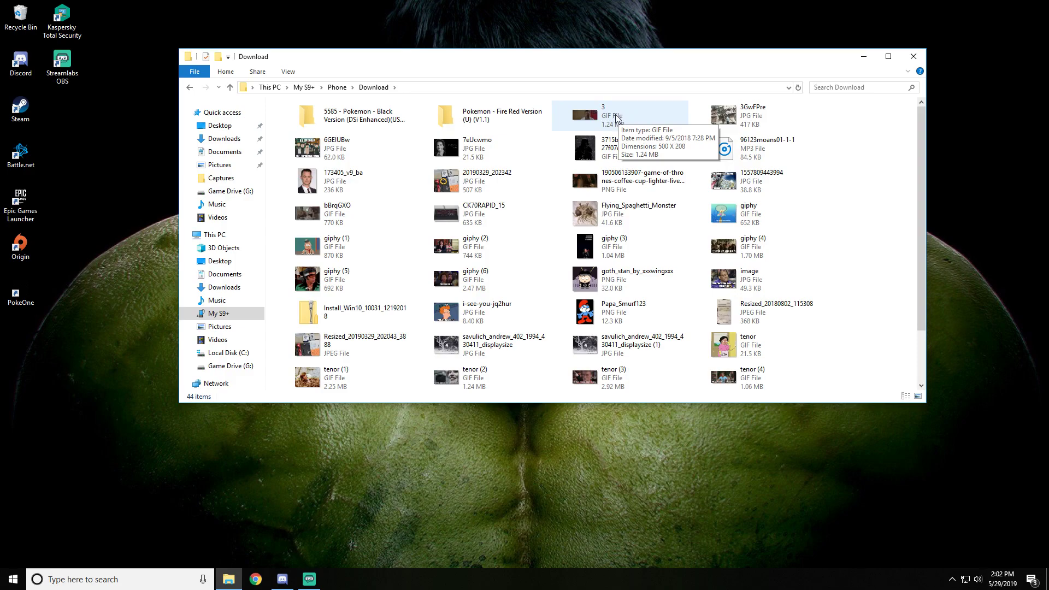
{"action": "scroll", "coordinate": [574, 148], "scroll_direction": "down", "scroll_amount": 2}
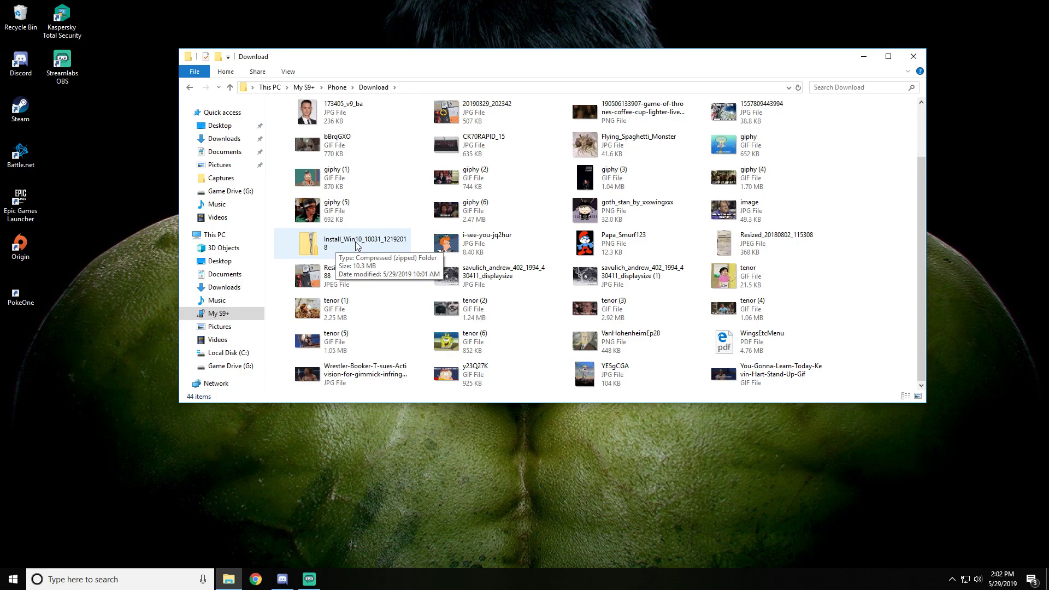
{"action": "left_click_drag", "start_coordinate": [355, 246], "coordinate": [109, 342]}
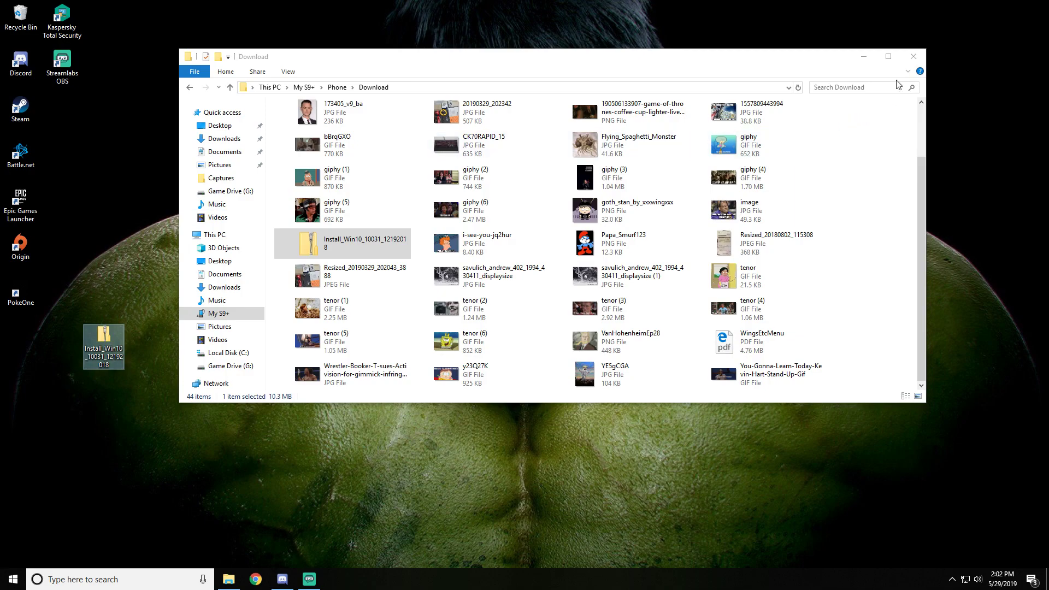
{"action": "left_click", "coordinate": [912, 58]}
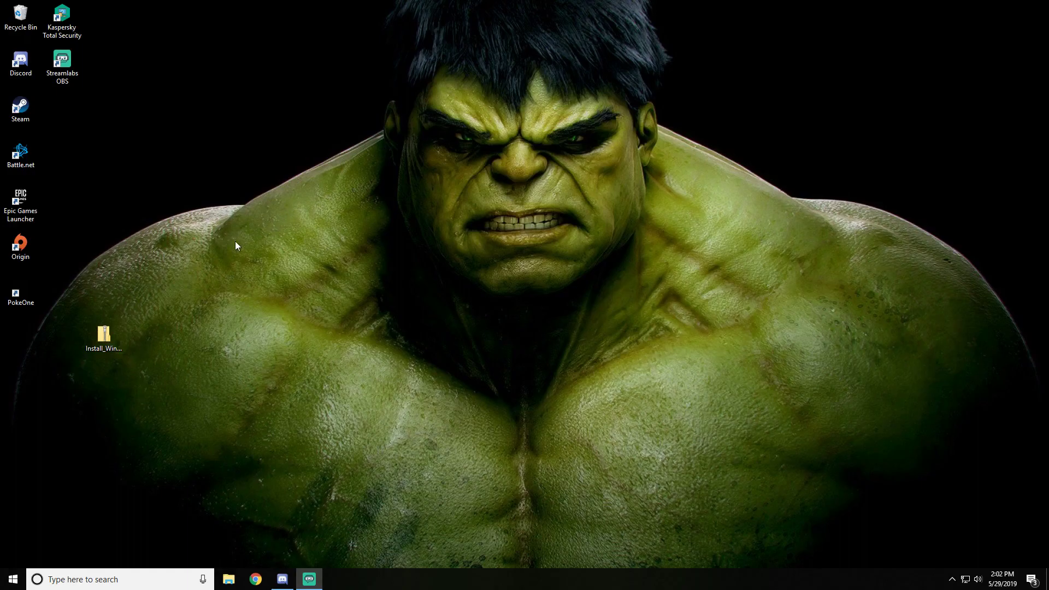
Step: Extract All of the Install_Win10 zip into a desktop folder, then close the opened window
{"action": "right_click", "coordinate": [106, 337]}
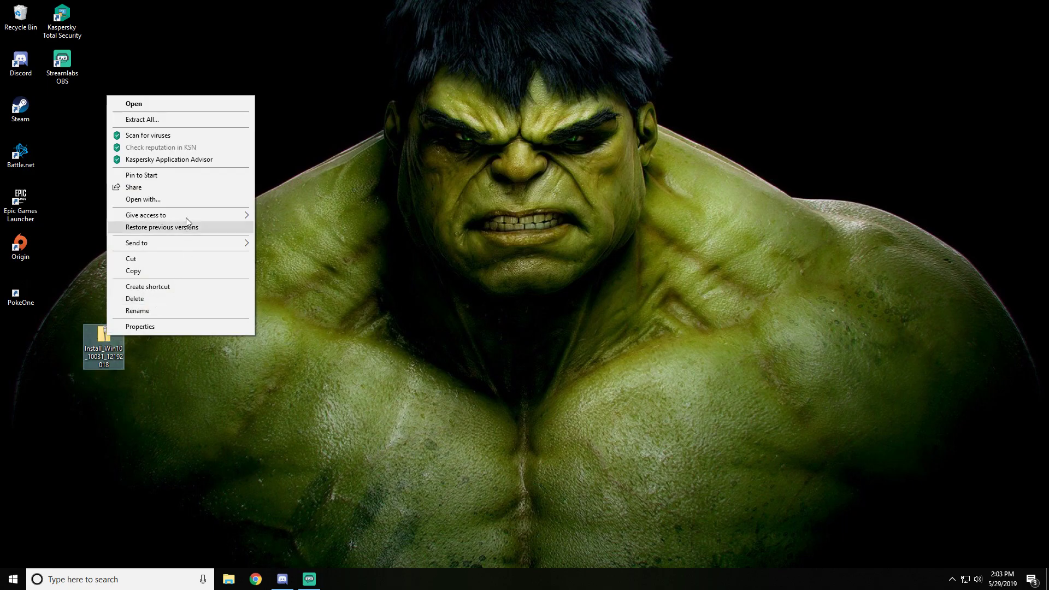
{"action": "left_click", "coordinate": [154, 121]}
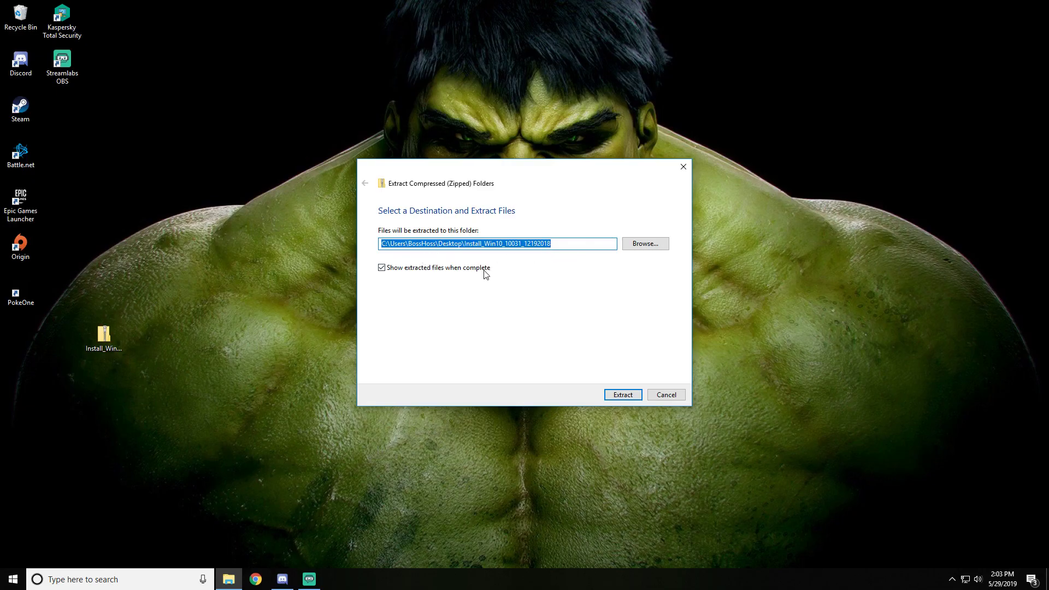
{"action": "left_click", "coordinate": [623, 394]}
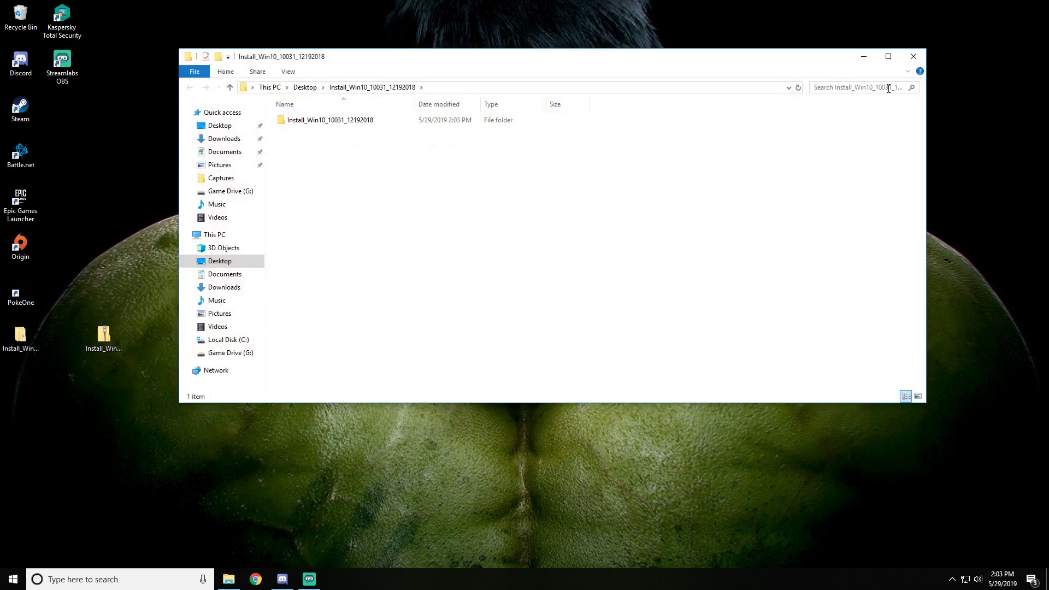
{"action": "left_click", "coordinate": [917, 58]}
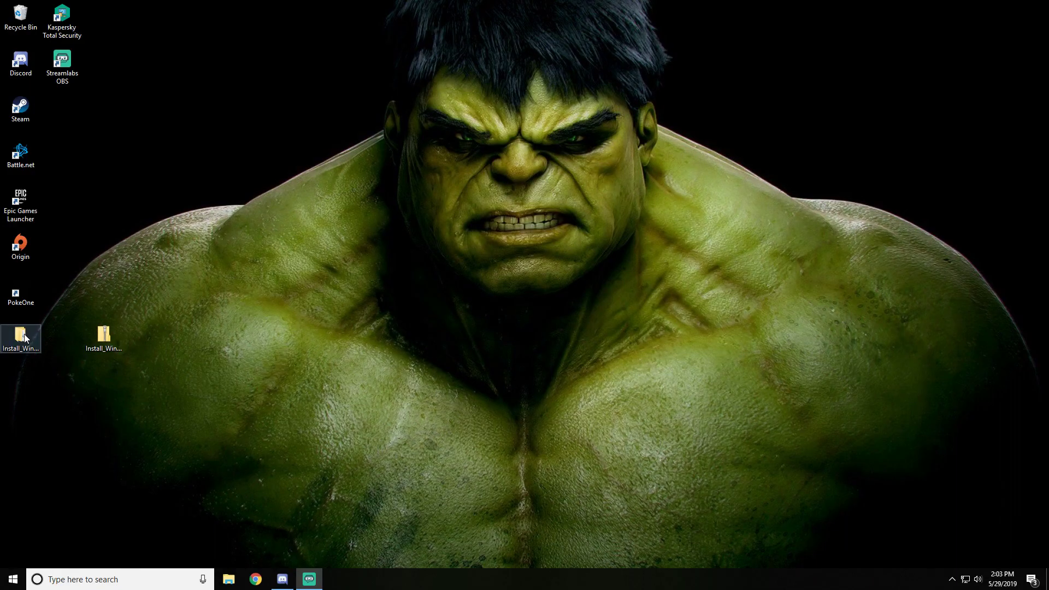
Step: Move the extracted folder near the desktop top and run setup.exe from its inner Install_Win10 folder
{"action": "left_click_drag", "start_coordinate": [22, 342], "coordinate": [96, 295]}
{"action": "left_click_drag", "start_coordinate": [87, 159], "coordinate": [104, 162]}
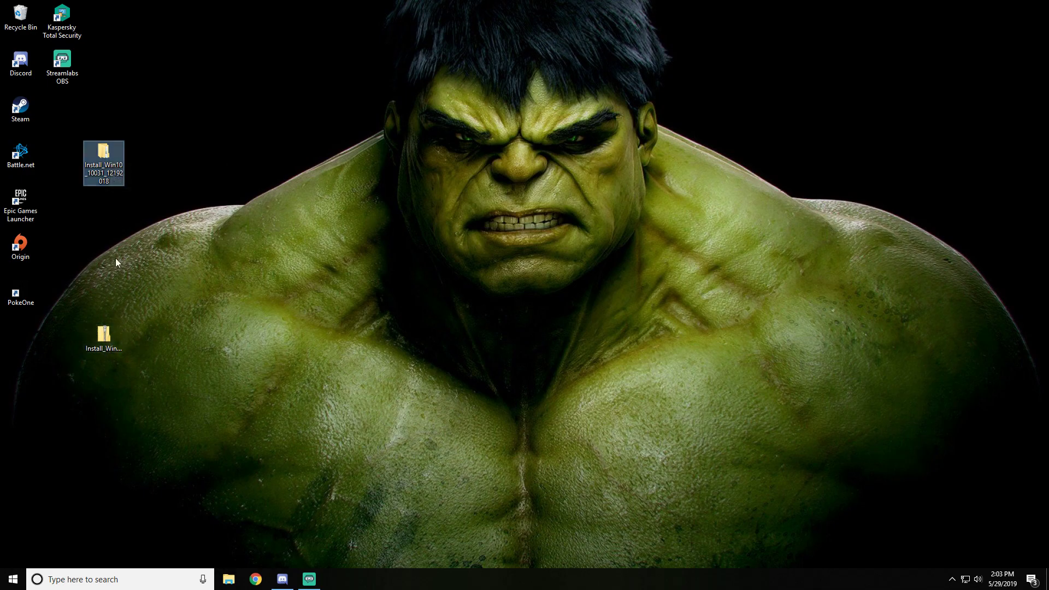
{"action": "double_click", "coordinate": [105, 154]}
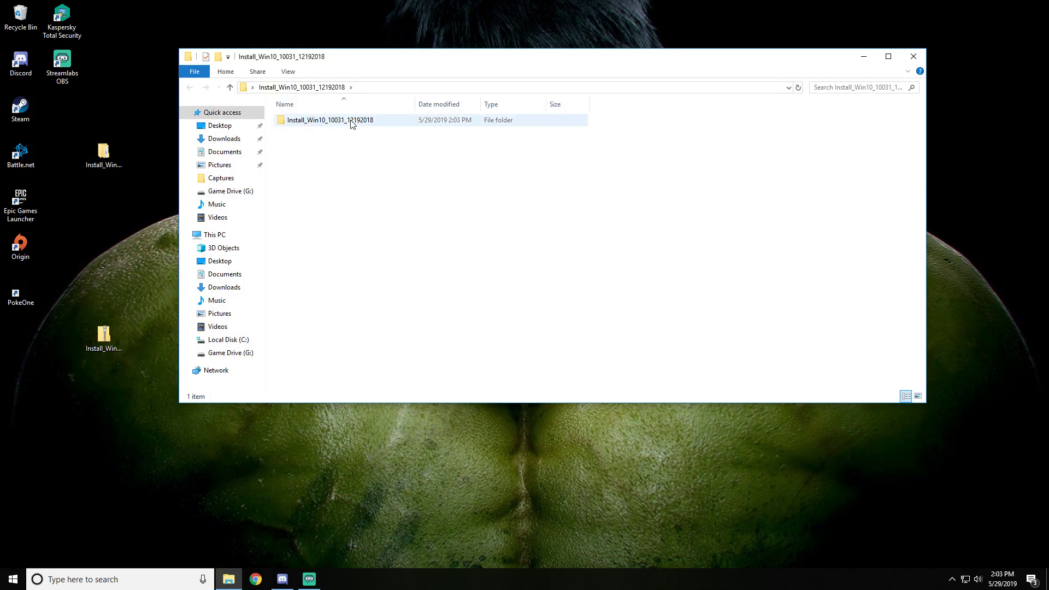
{"action": "double_click", "coordinate": [351, 123]}
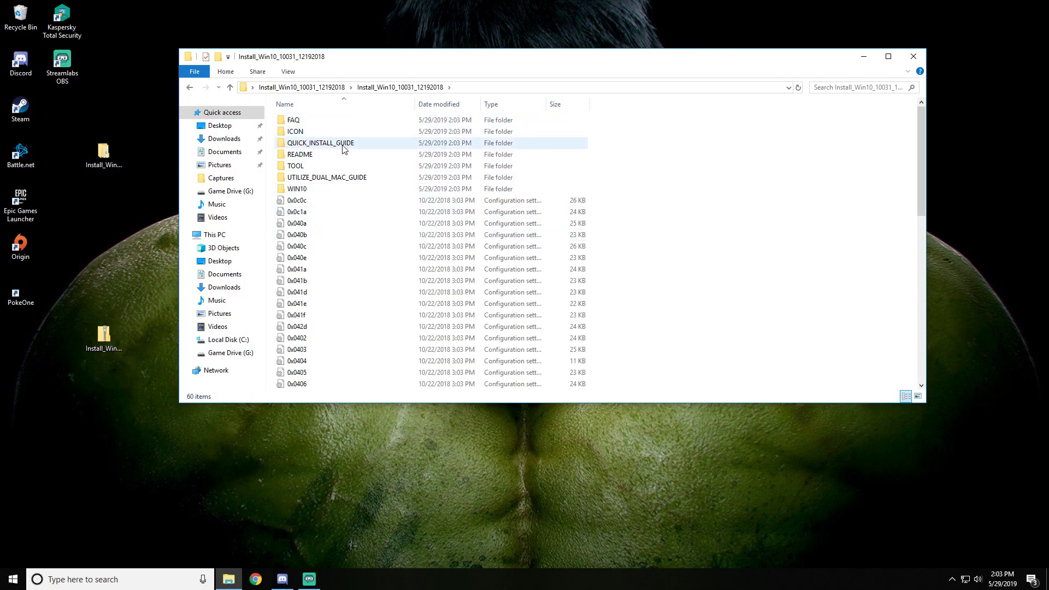
{"action": "scroll", "coordinate": [328, 164], "scroll_direction": "down", "scroll_amount": 3}
{"action": "scroll", "coordinate": [329, 161], "scroll_direction": "down", "scroll_amount": 5}
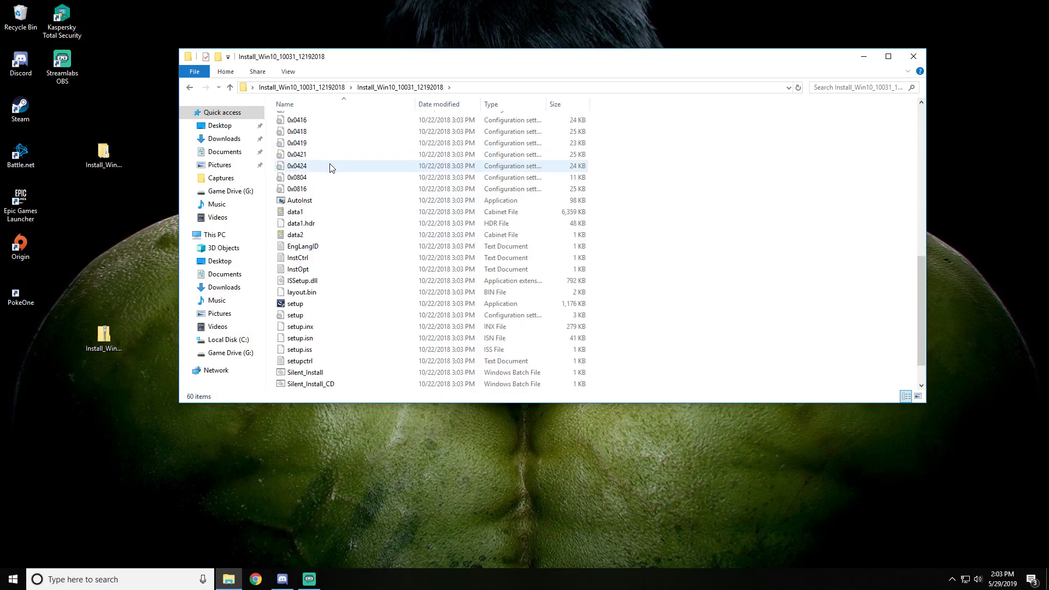
{"action": "left_click", "coordinate": [300, 271]}
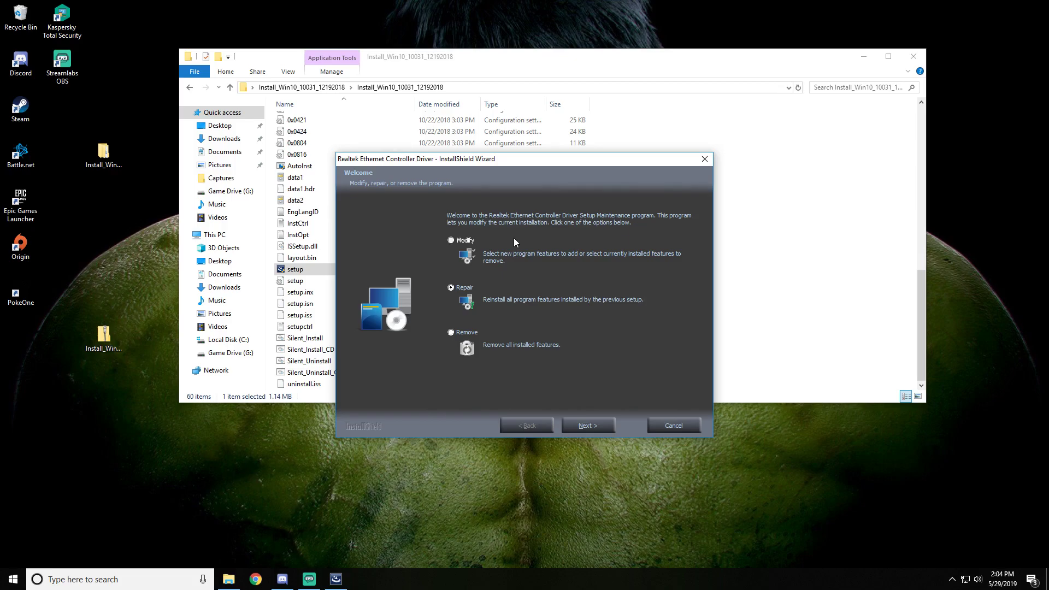
Step: Cancel the Realtek InstallShield Wizard and confirm Yes to exit setup
{"action": "left_click", "coordinate": [684, 425]}
{"action": "left_click", "coordinate": [537, 326]}
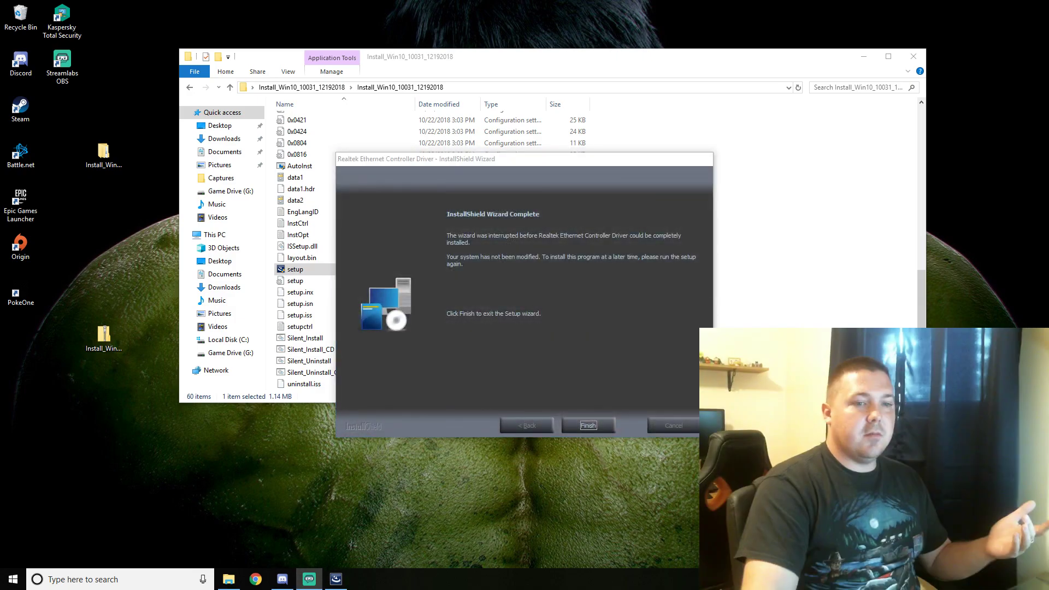